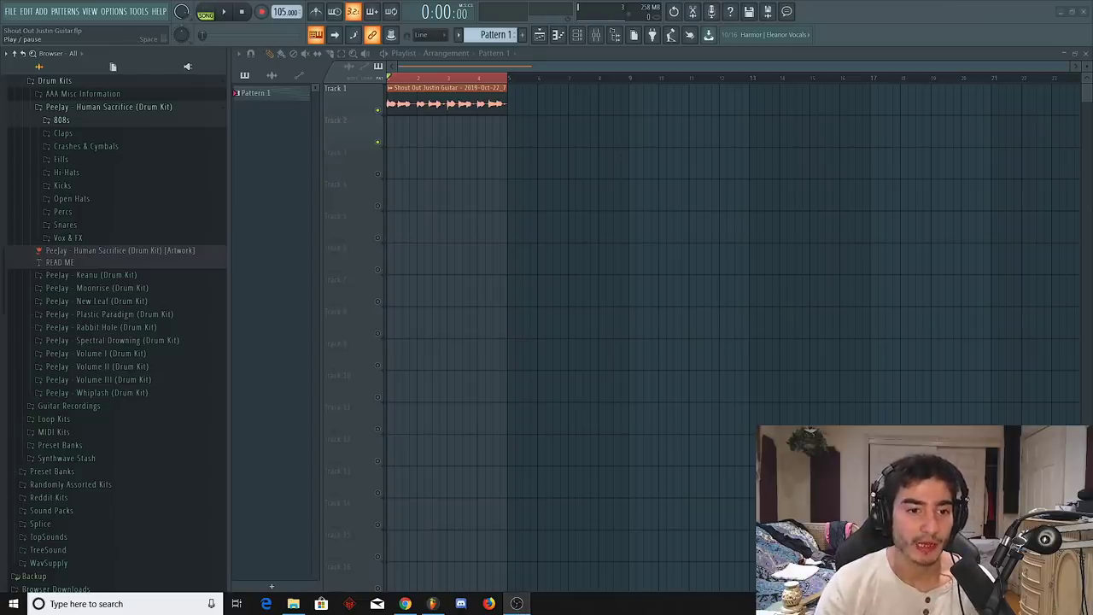
Play the guitar loop from the start and stop playback.
left_click(224, 12)
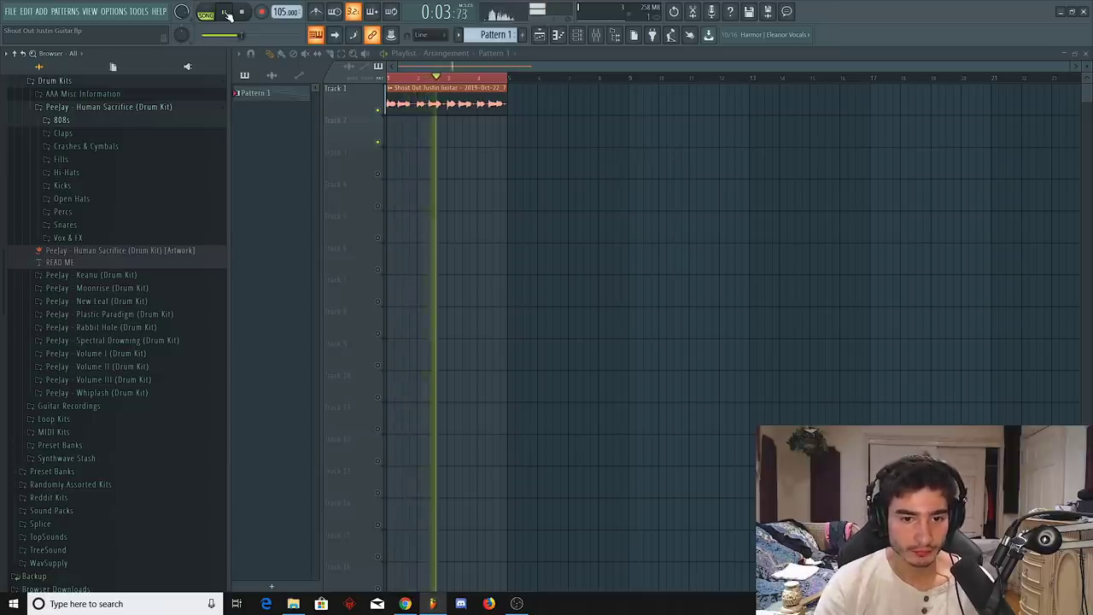
scroll(431, 89, "up", 2)
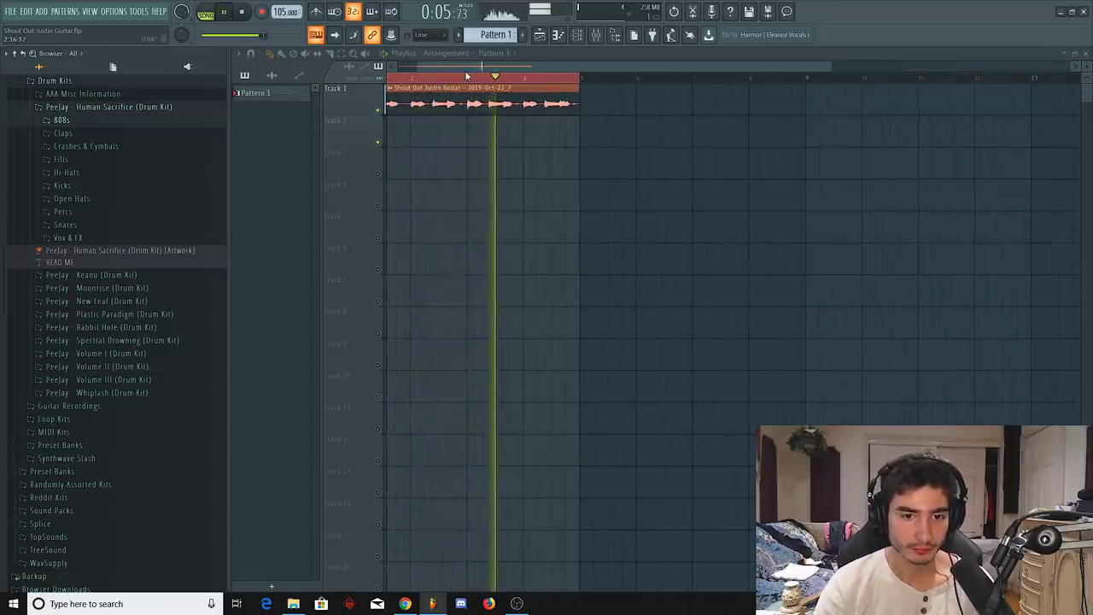
scroll(432, 89, "up", 1)
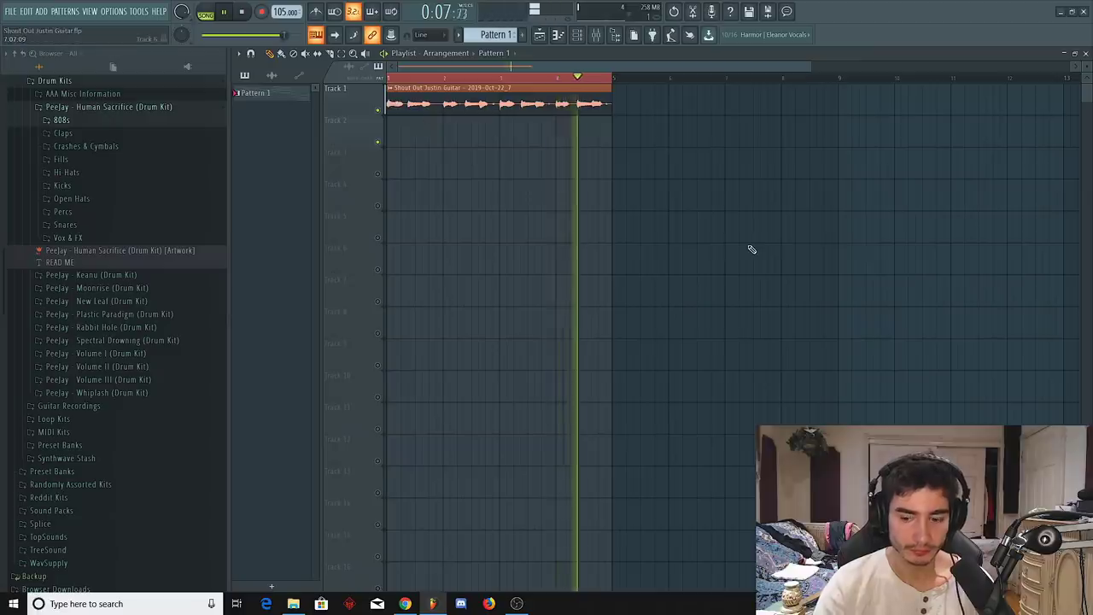
key("space")
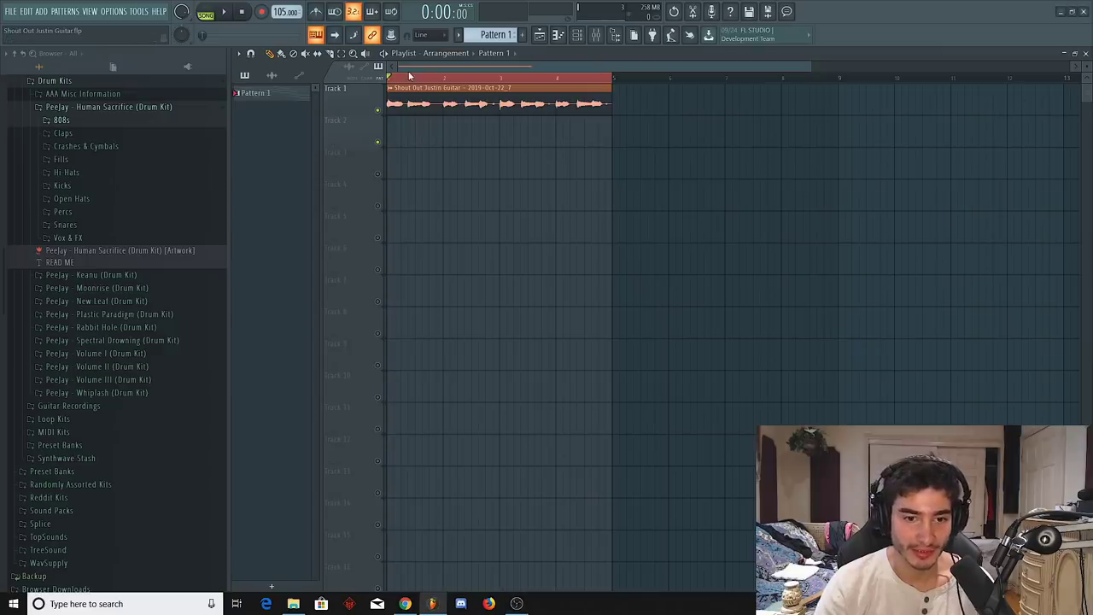
Create a new empty Pattern 9.
scroll(431, 83, "up", 2)
scroll(431, 83, "up", 3)
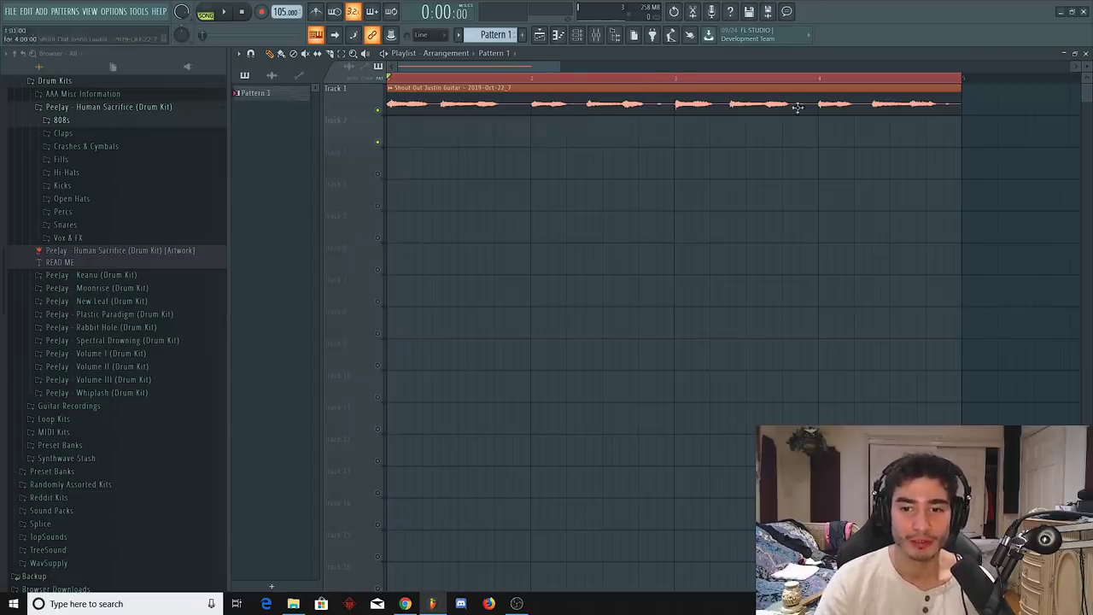
scroll(677, 81, "down", 2)
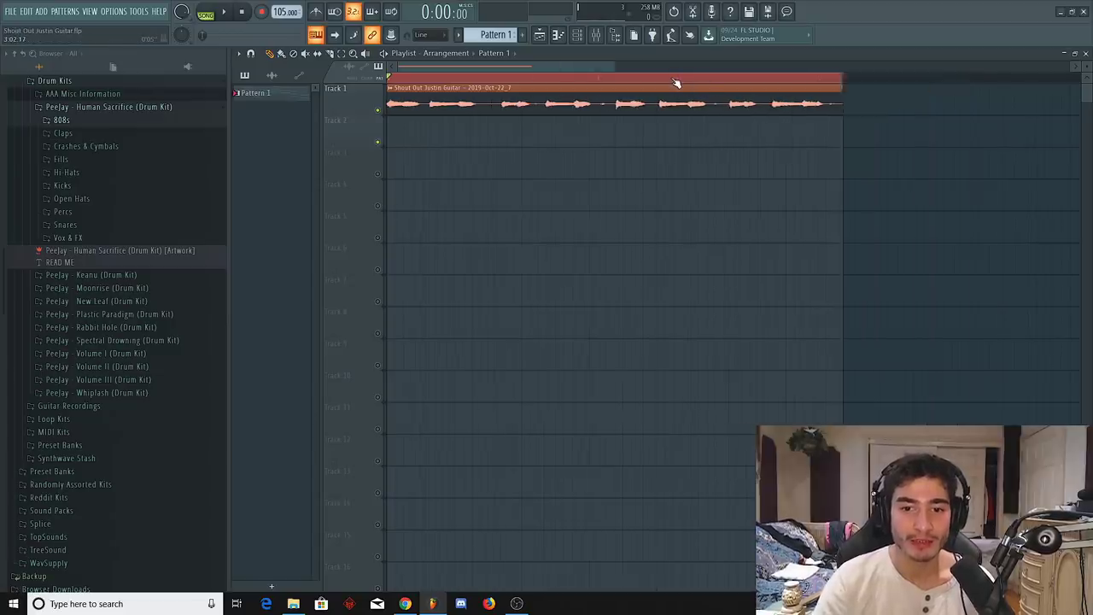
key("F4")
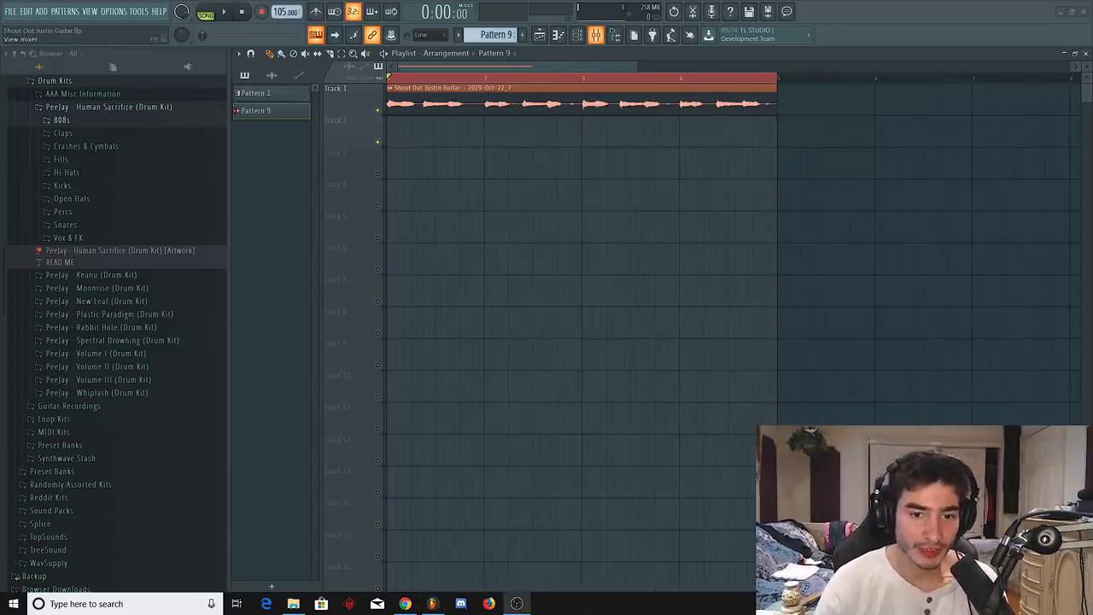
left_click(595, 35)
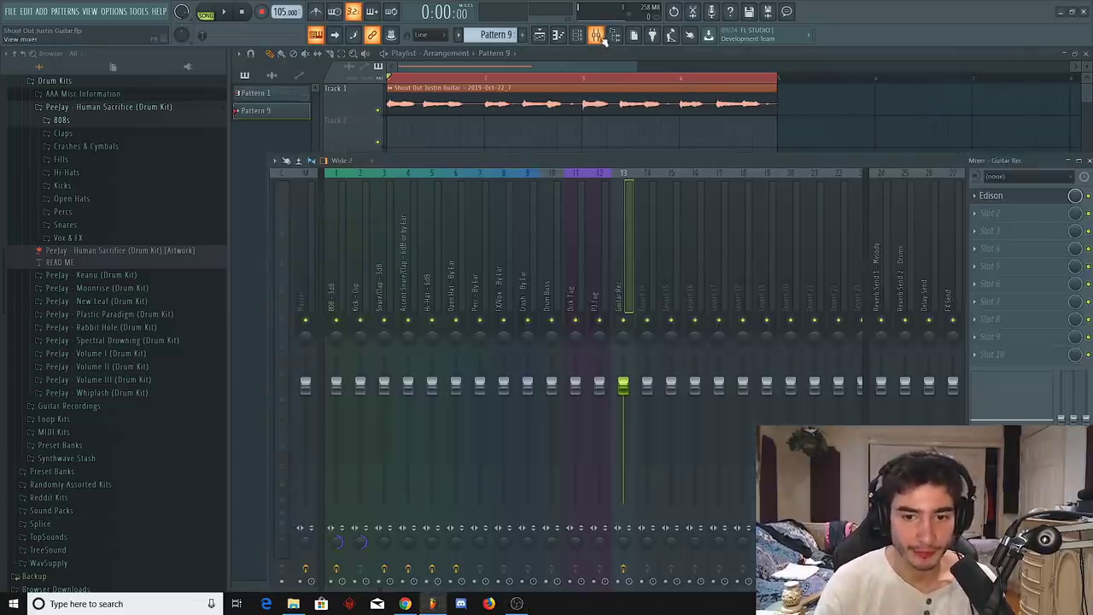
left_click(649, 256)
left_click(624, 258)
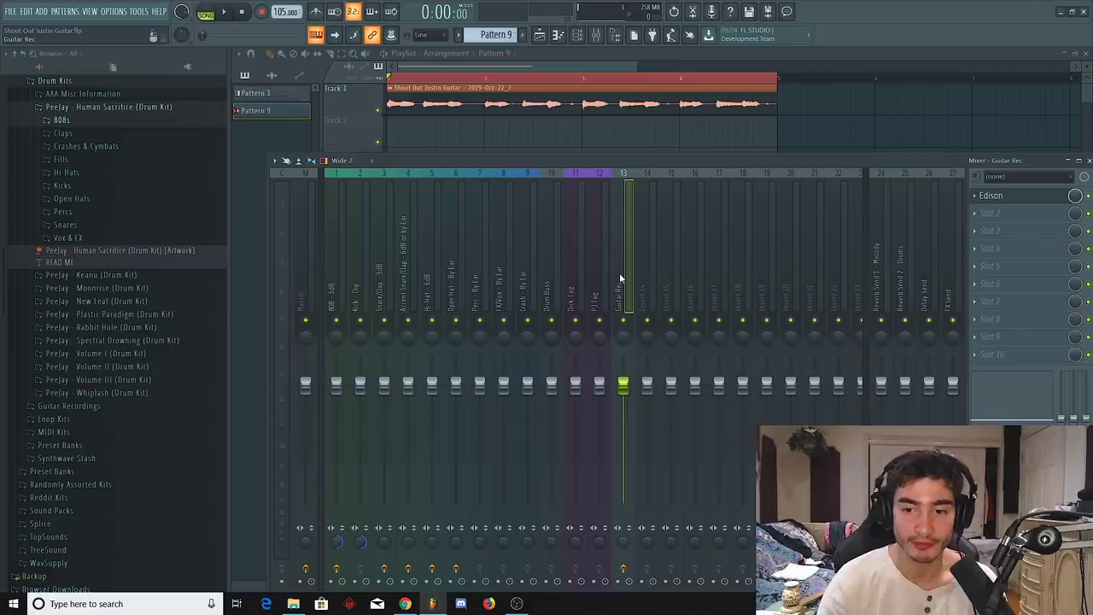
left_click(1004, 199)
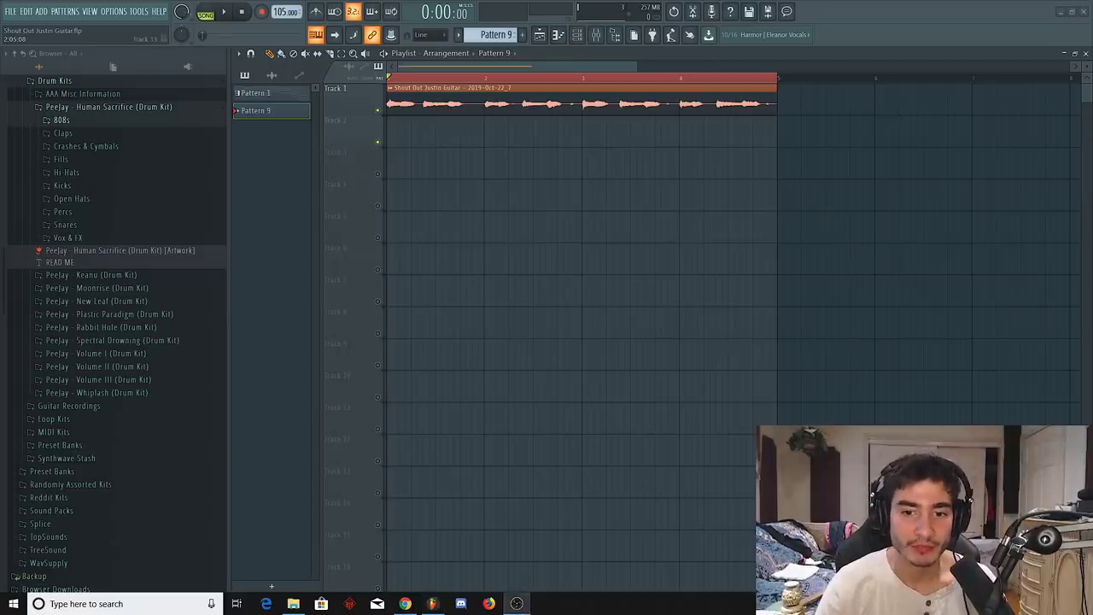
Switch to Pattern 1 and open the C# Minor channel in the piano roll.
left_click(571, 52)
left_click(577, 34)
left_click(495, 34)
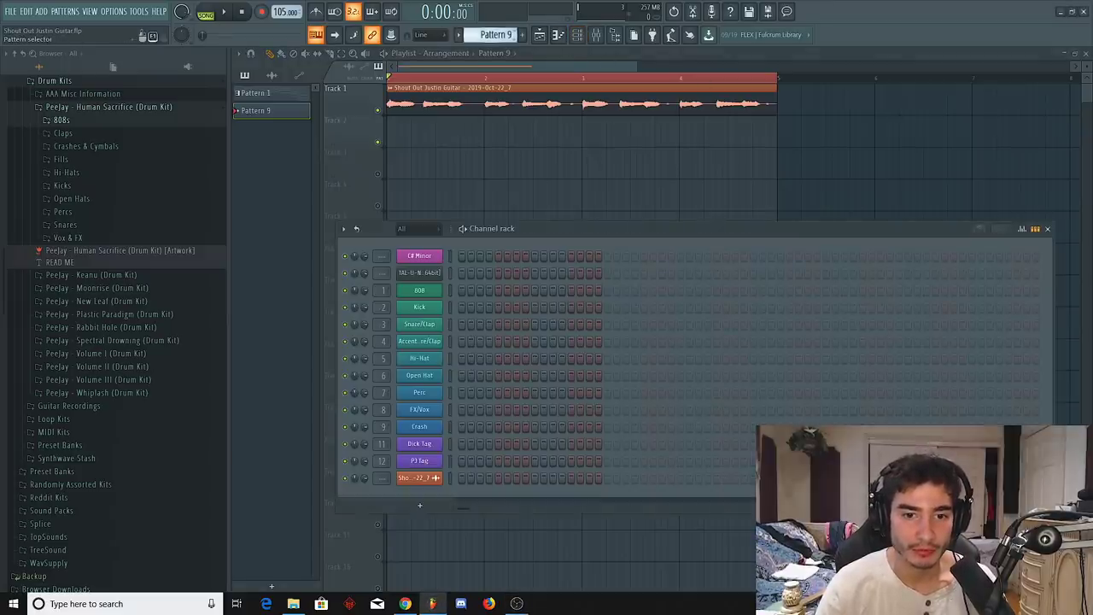
left_click(499, 48)
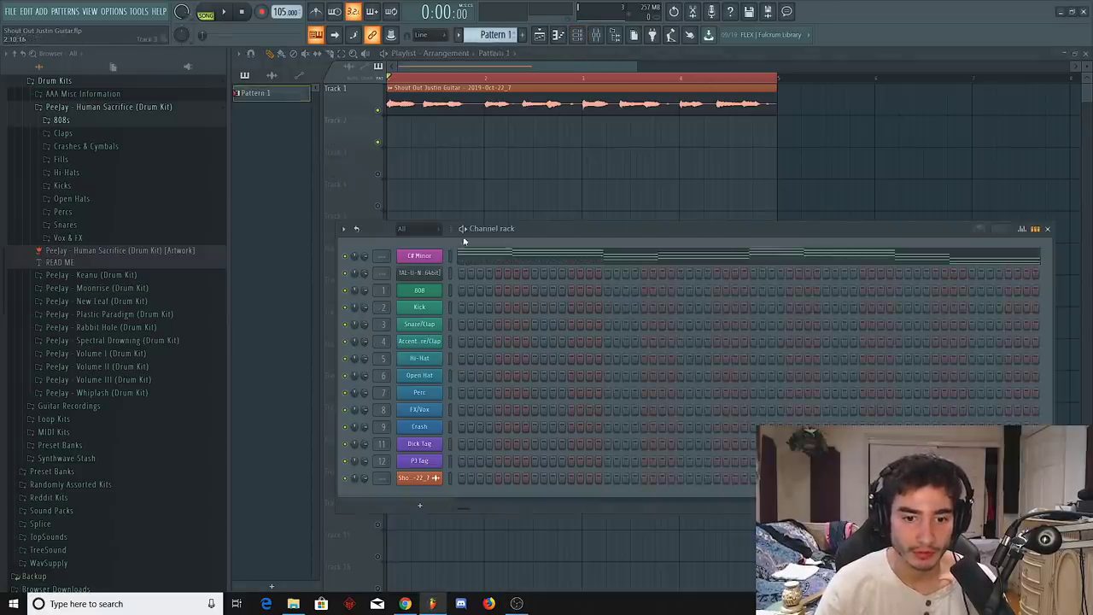
left_click(427, 261)
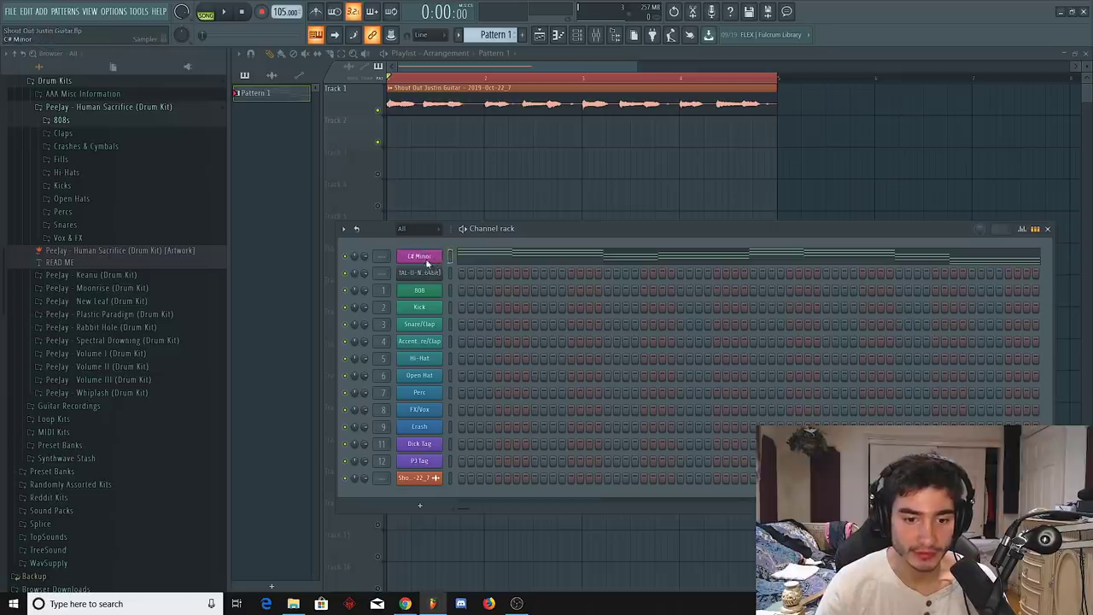
left_click(455, 260)
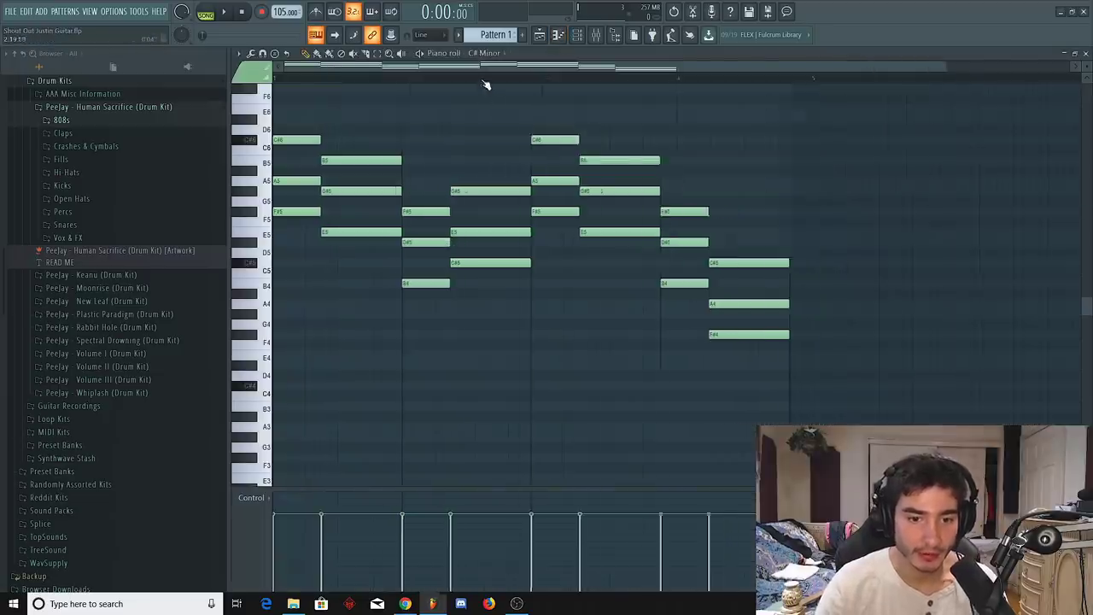
Try the last chord an octave up, then return it to its original octave.
scroll(774, 227, "up", 3)
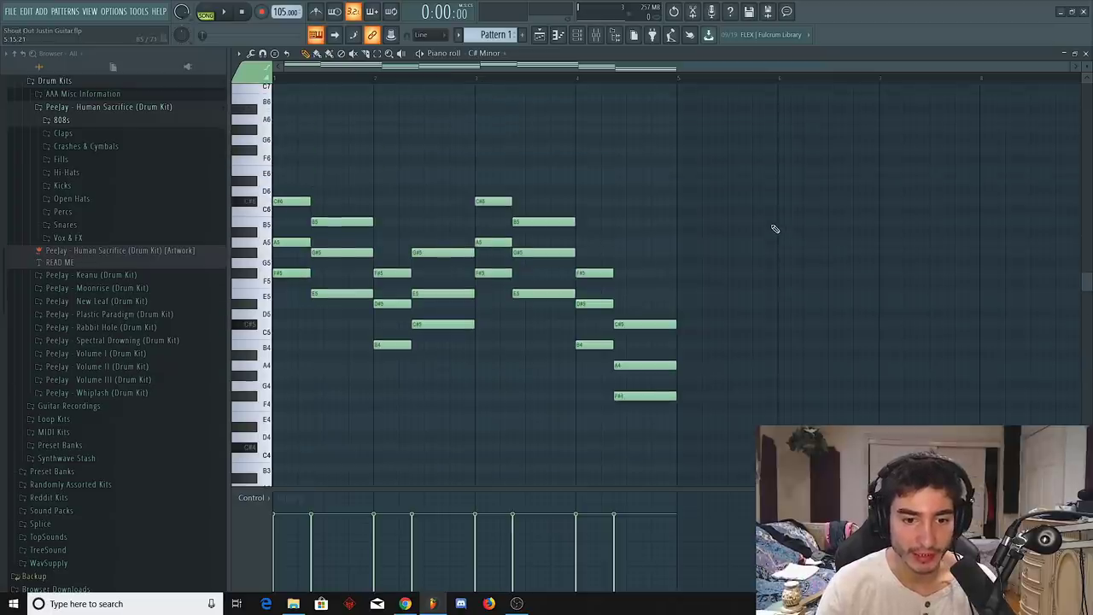
scroll(773, 227, "down", 1)
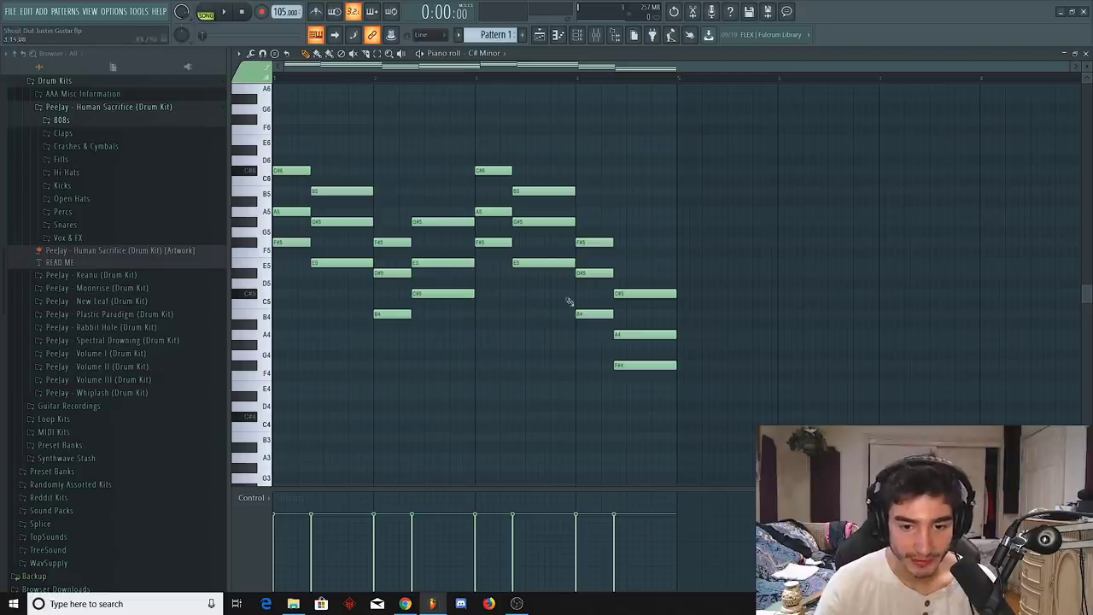
left_click_drag(688, 248, 659, 401)
key("ctrl+Up")
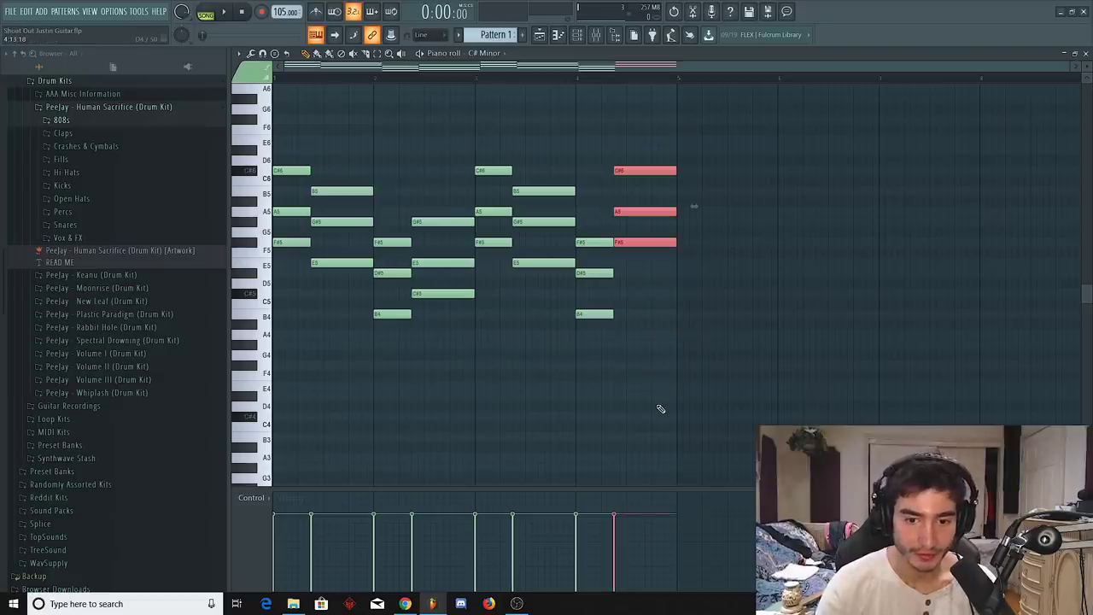
key("ctrl+Down")
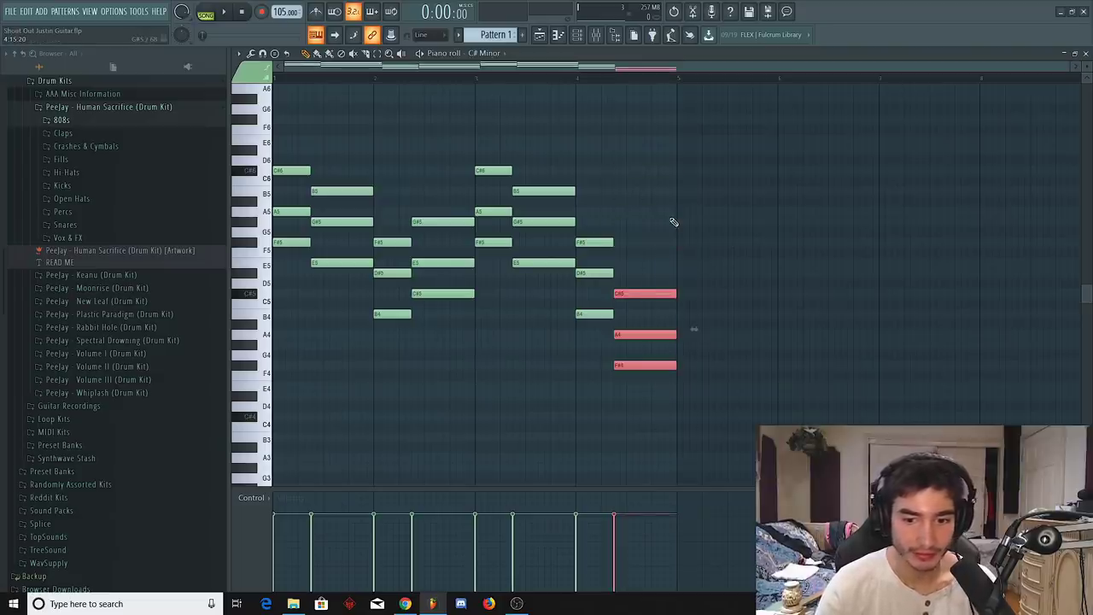
left_click(673, 224)
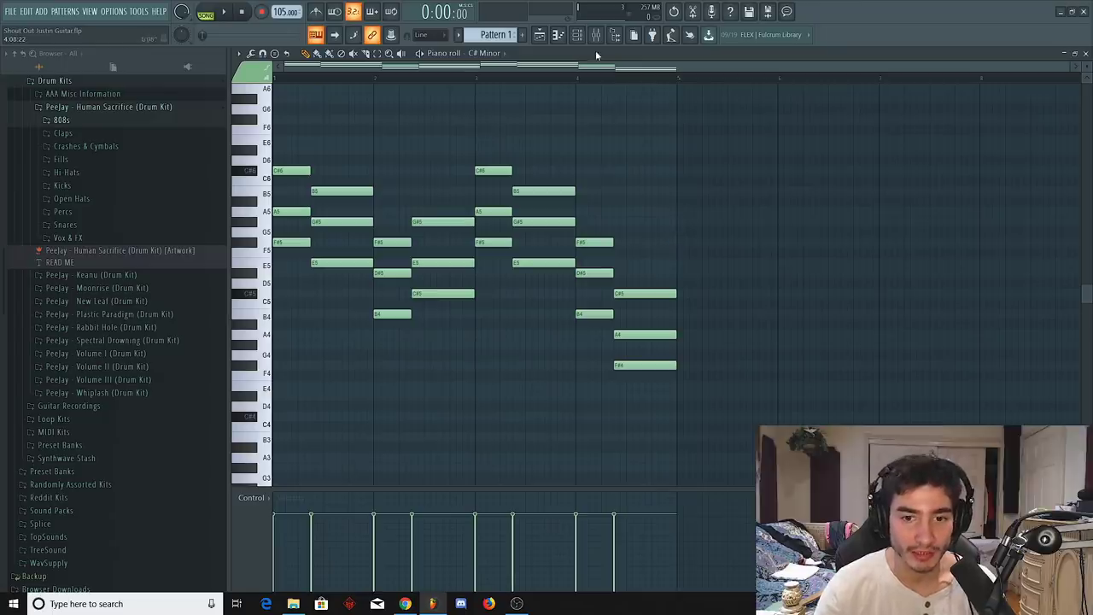
Return to Pattern 9 and rename the guitar loop's audio channel to Guitar.
left_click(578, 36)
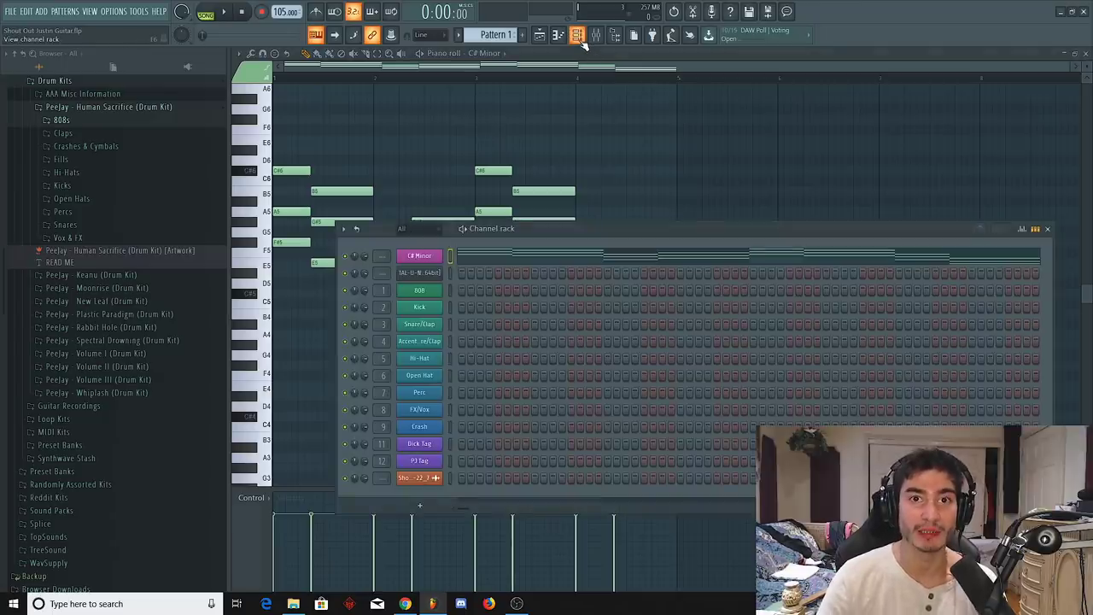
key("F4")
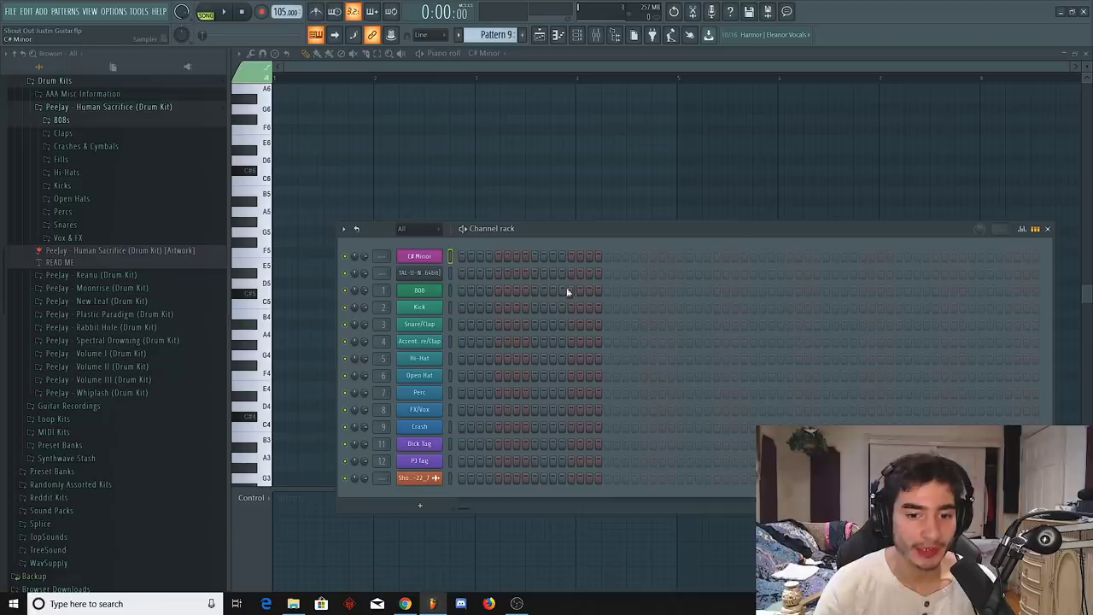
key("ctrl+v")
left_click(538, 34)
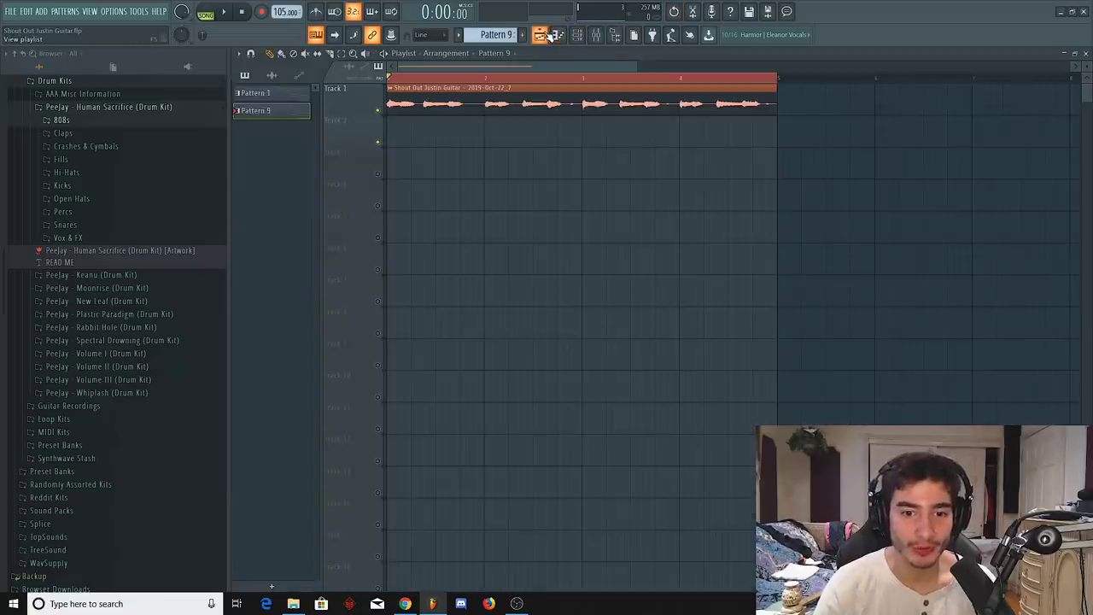
left_click(578, 36)
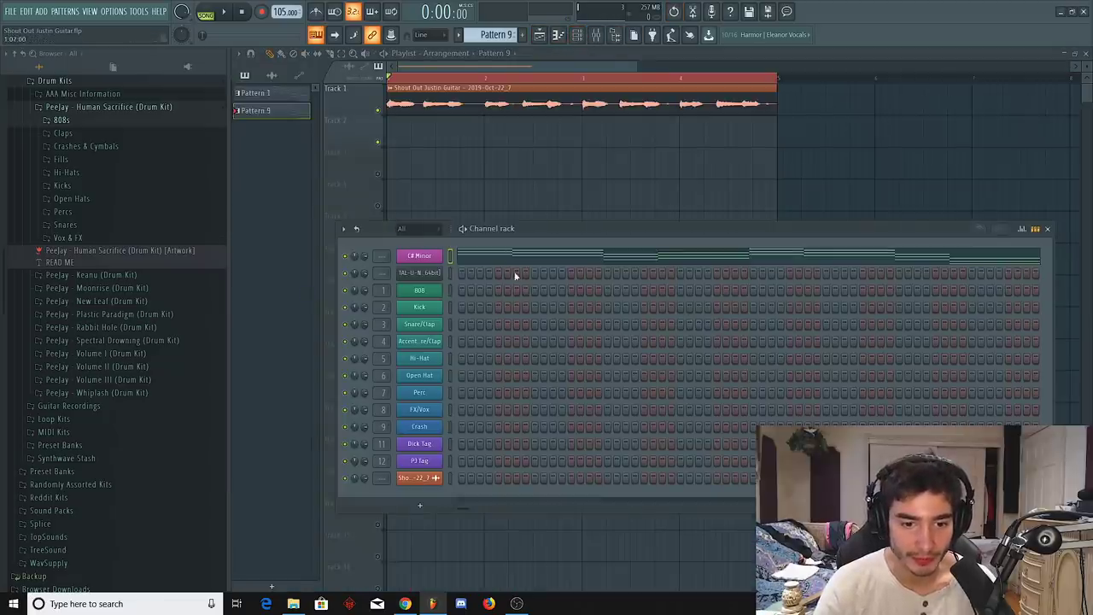
left_click(421, 480)
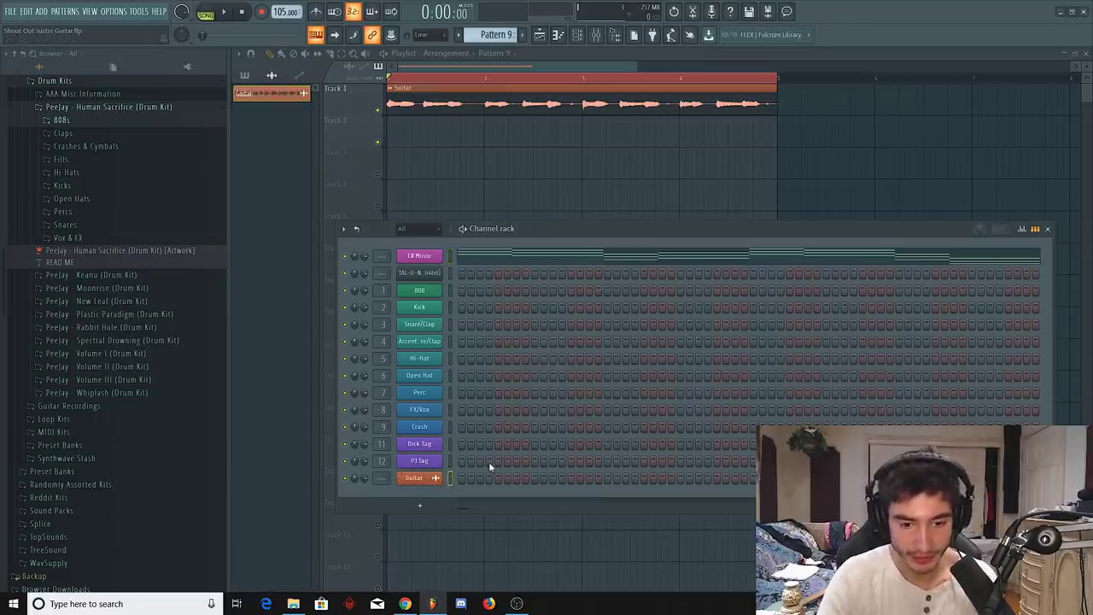
left_click(427, 480)
Route Guitar to mixer track 14 and load Guitar Rig's Jazz preset Buzzed Michael Clean.
key("ctrl+l")
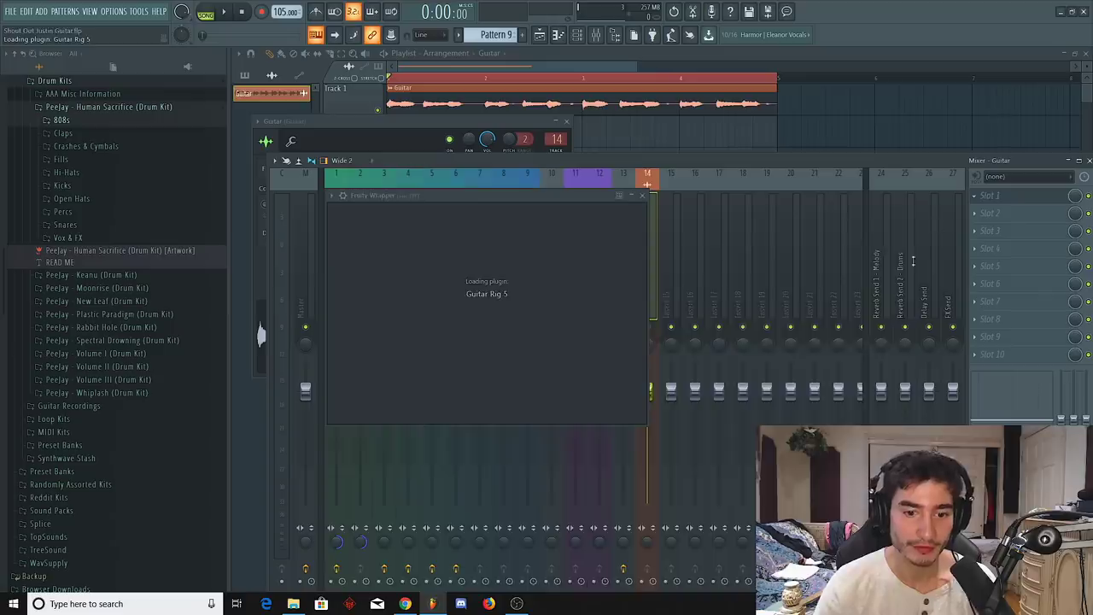
left_click_drag(525, 195, 524, 125)
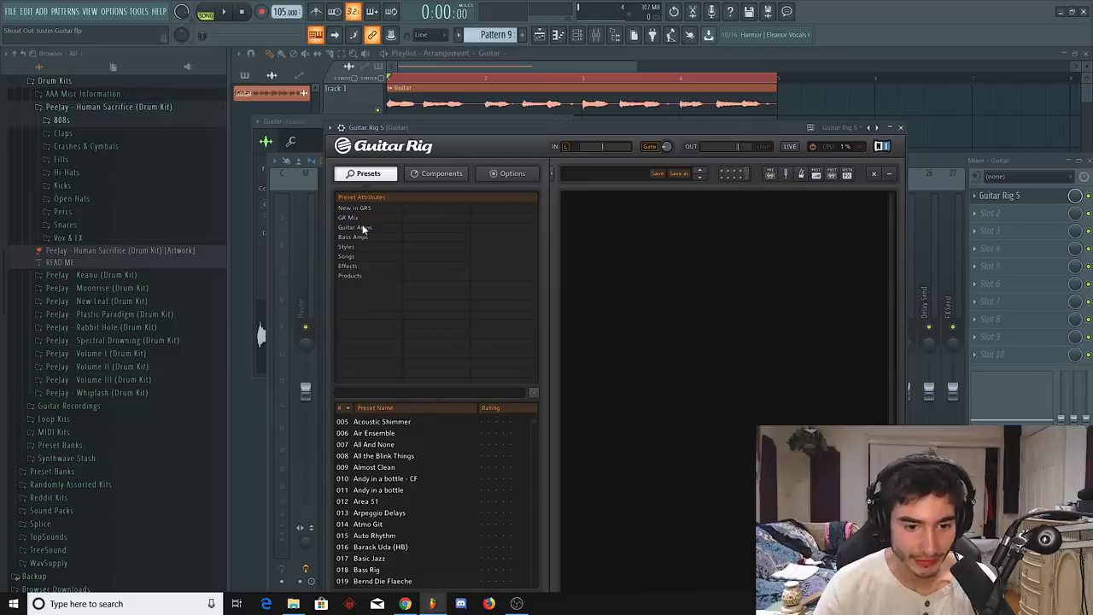
left_click(347, 247)
left_click(418, 265)
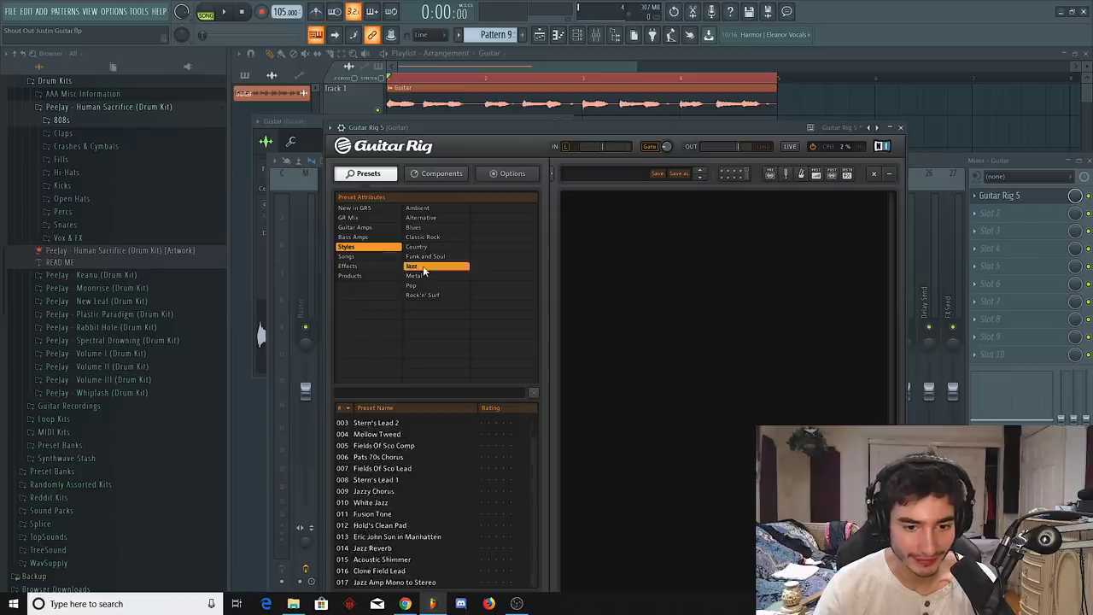
left_click(423, 265)
left_click(422, 268)
scroll(382, 483, "up", 1)
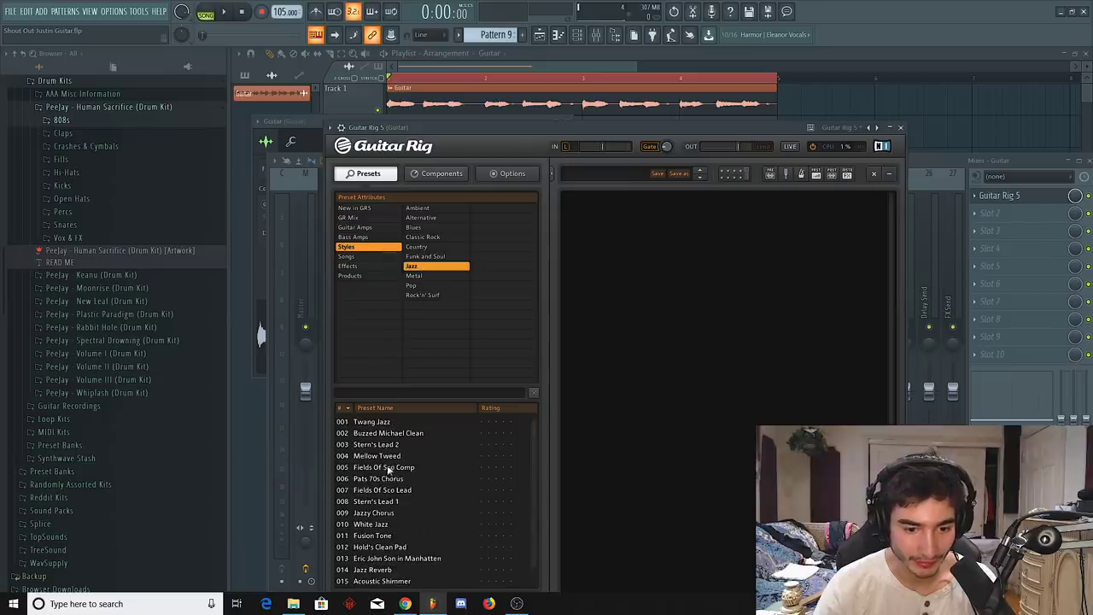
left_click(391, 434)
While the song plays, set Guitar Rig's Twin Delay Dry/Wet to about 8%.
left_click(560, 63)
key("space")
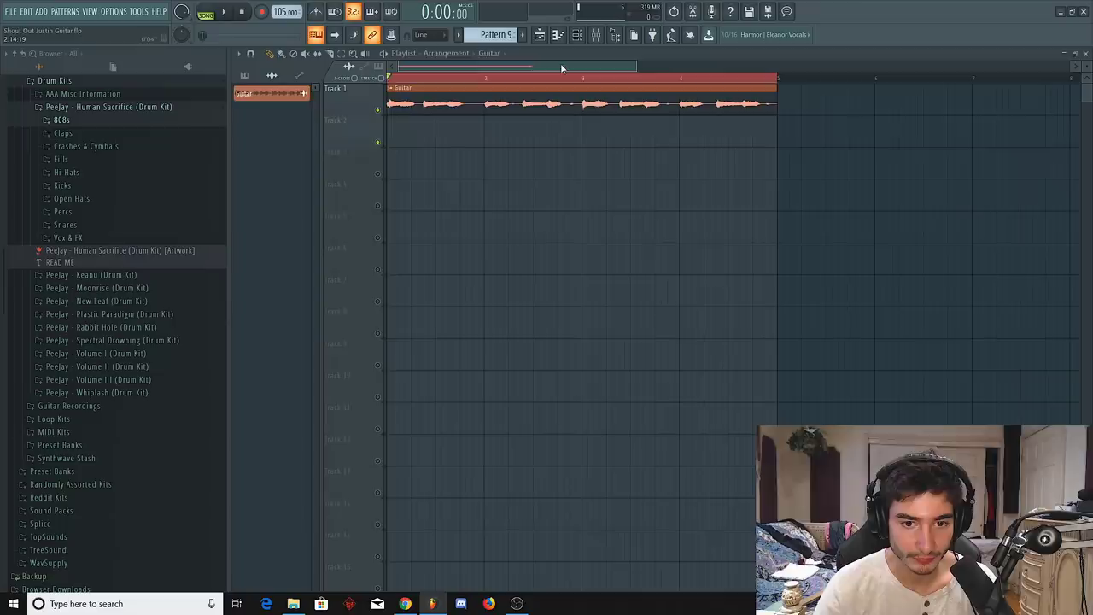
left_click(596, 34)
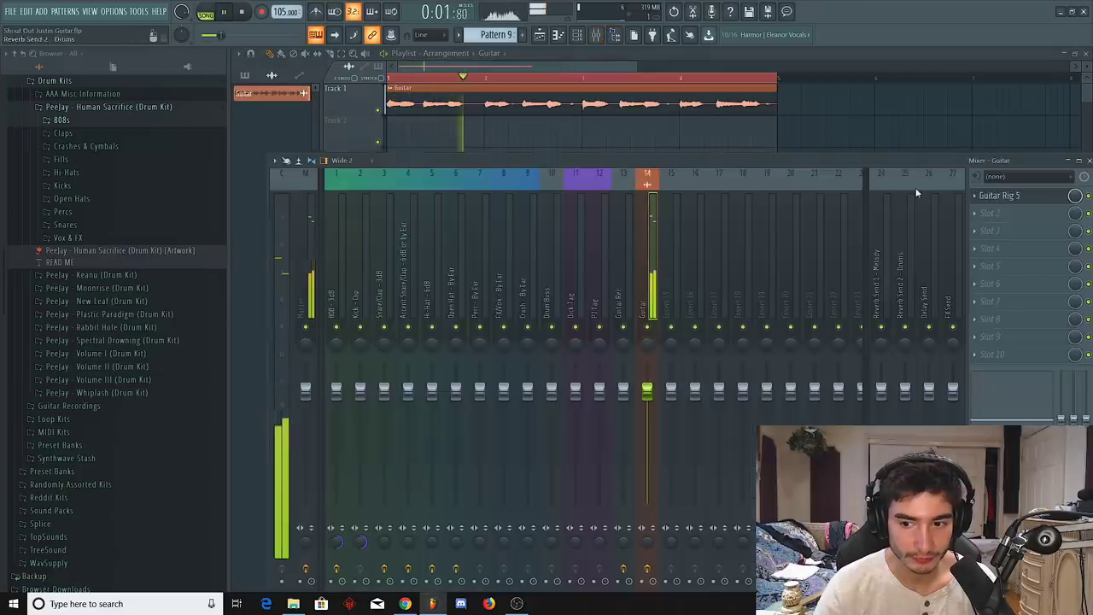
left_click(1001, 196)
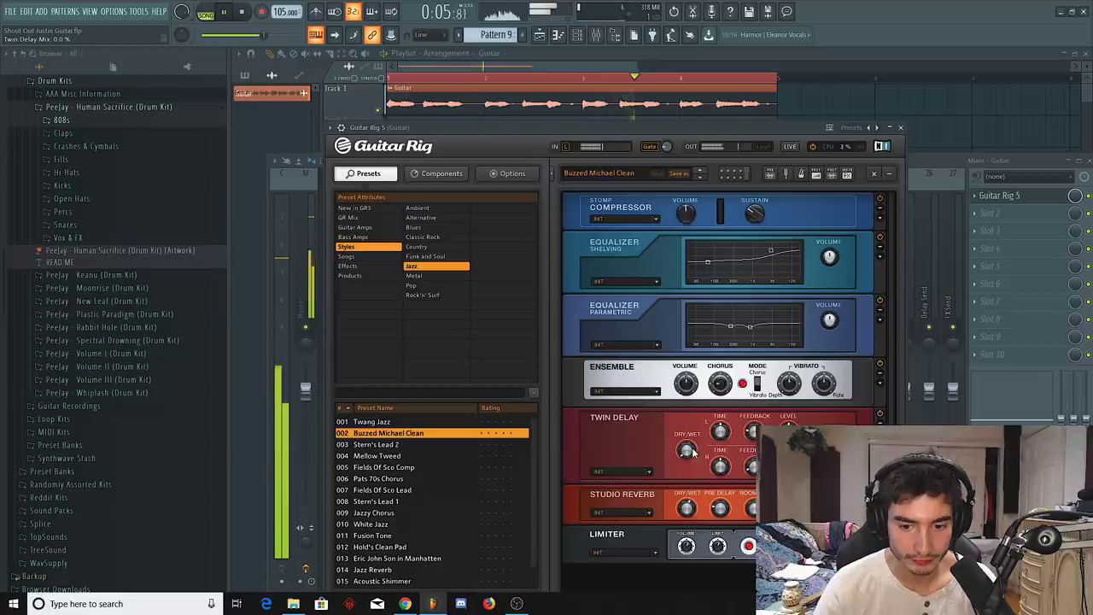
left_click_drag(688, 456, 692, 451)
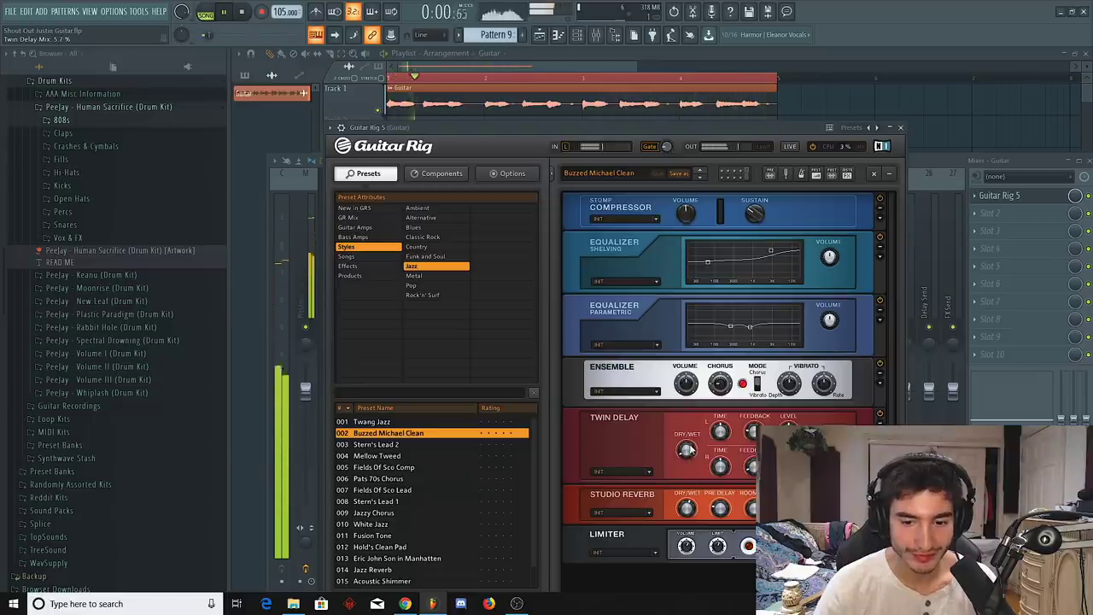
left_click(243, 13)
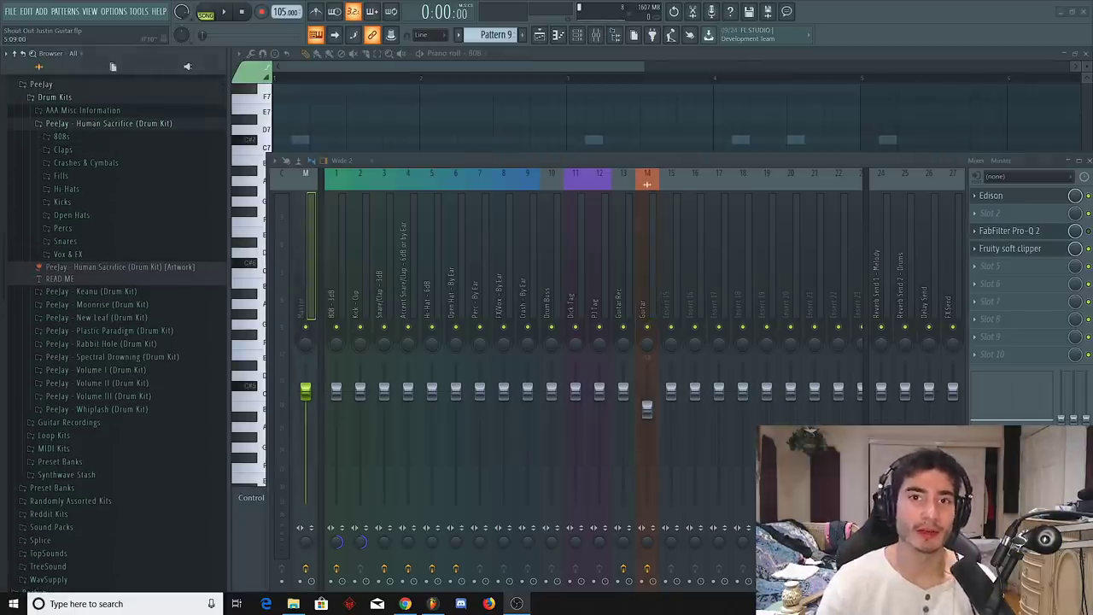
Show the channel rack over the 808 piano roll.
left_click(577, 35)
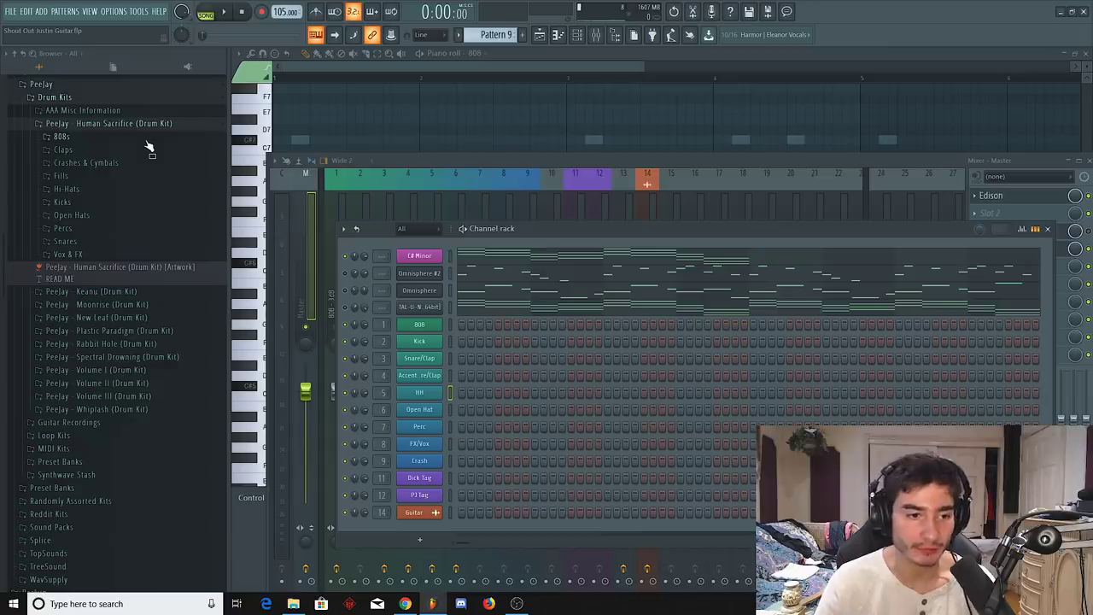
Expand the Human Sacrifice kit's 808s folder, listing 808 1 C through 808 Sub 3 C.
left_click(65, 136)
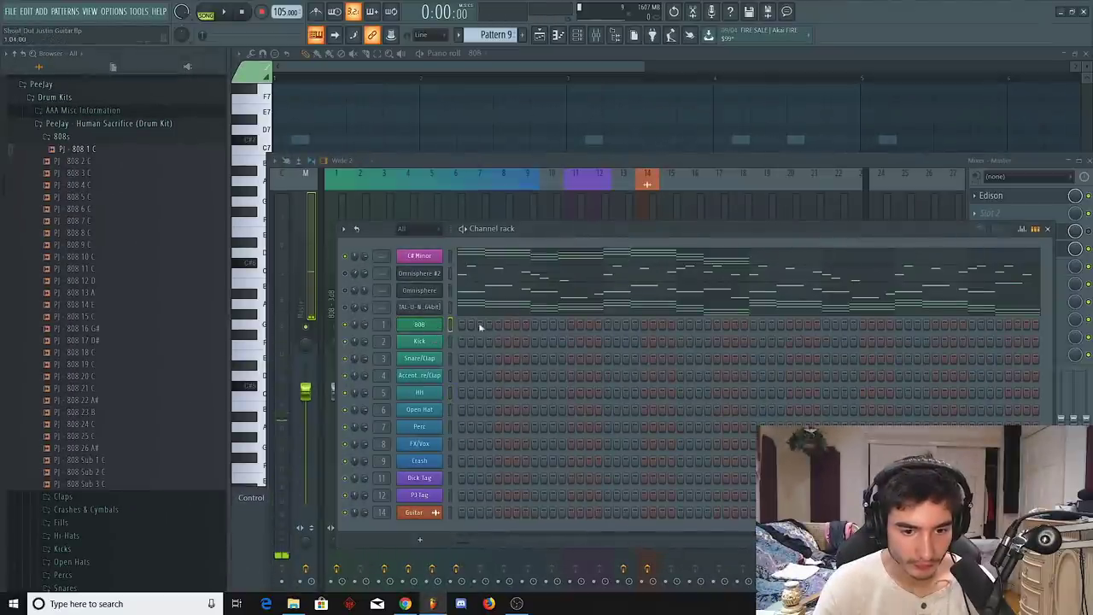
scroll(82, 159, "up", 1)
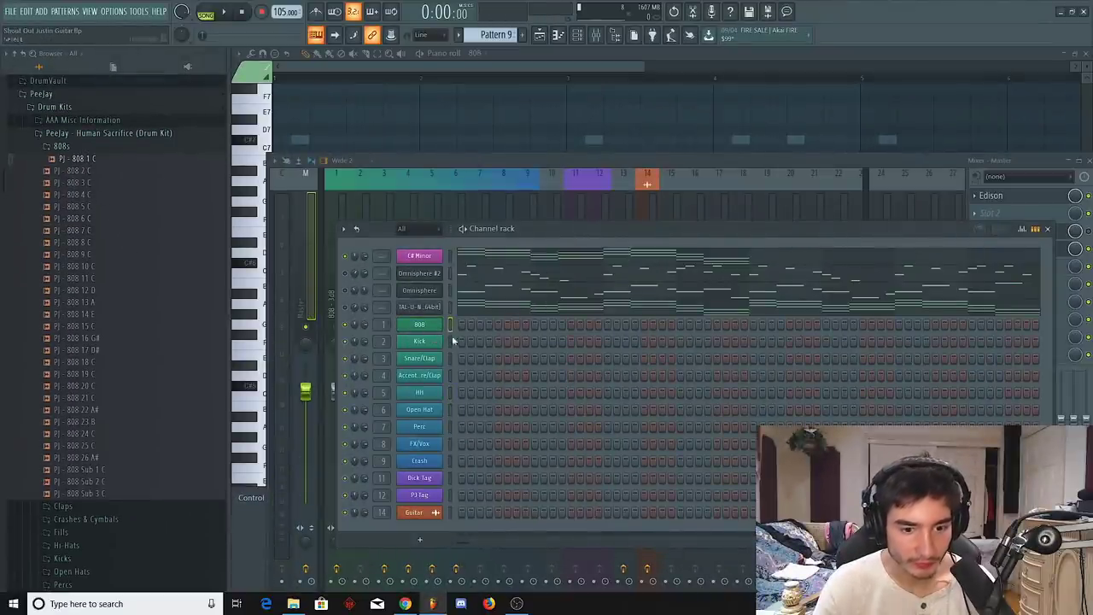
Place 808 notes F#5, E5, B4, C#5, F#5, E5, B4, F#5 across the four bars.
key("F7")
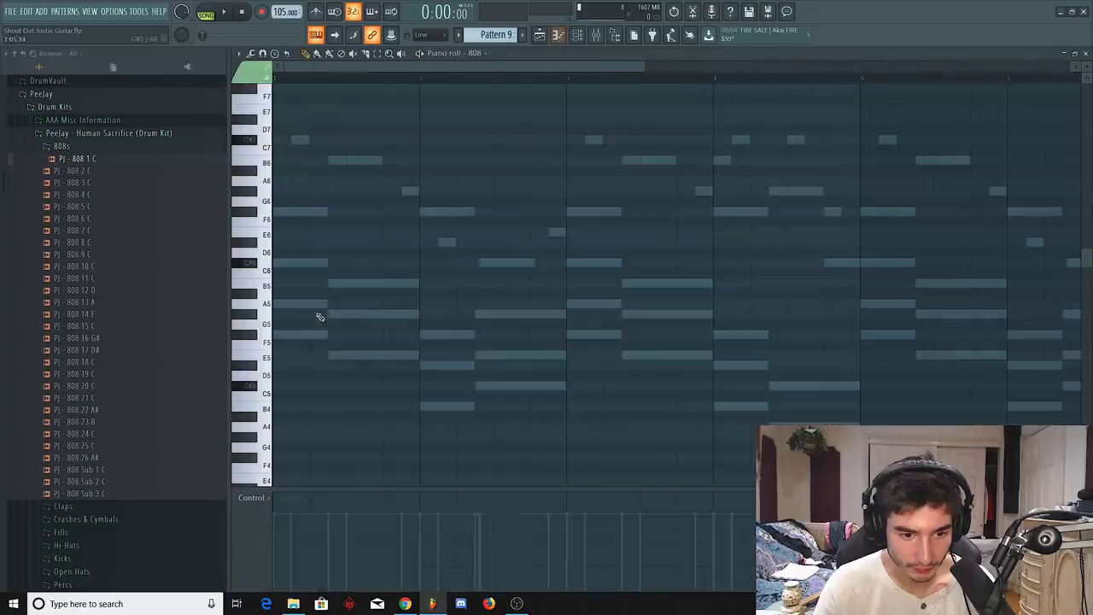
left_click(241, 340)
left_click(336, 354)
left_click(427, 406)
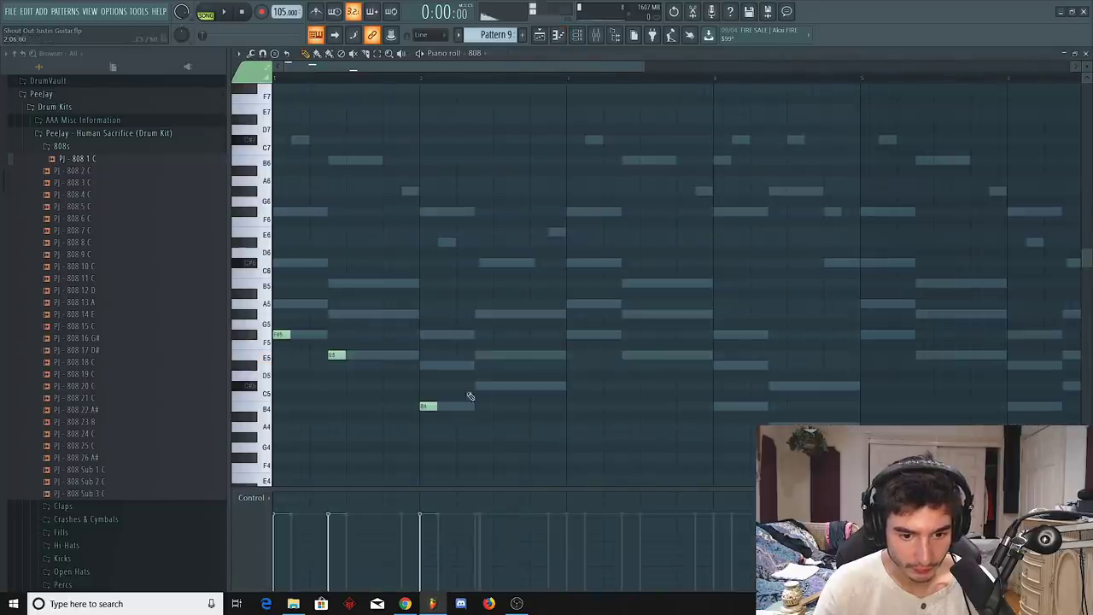
left_click(478, 387)
left_click(573, 334)
left_click(629, 354)
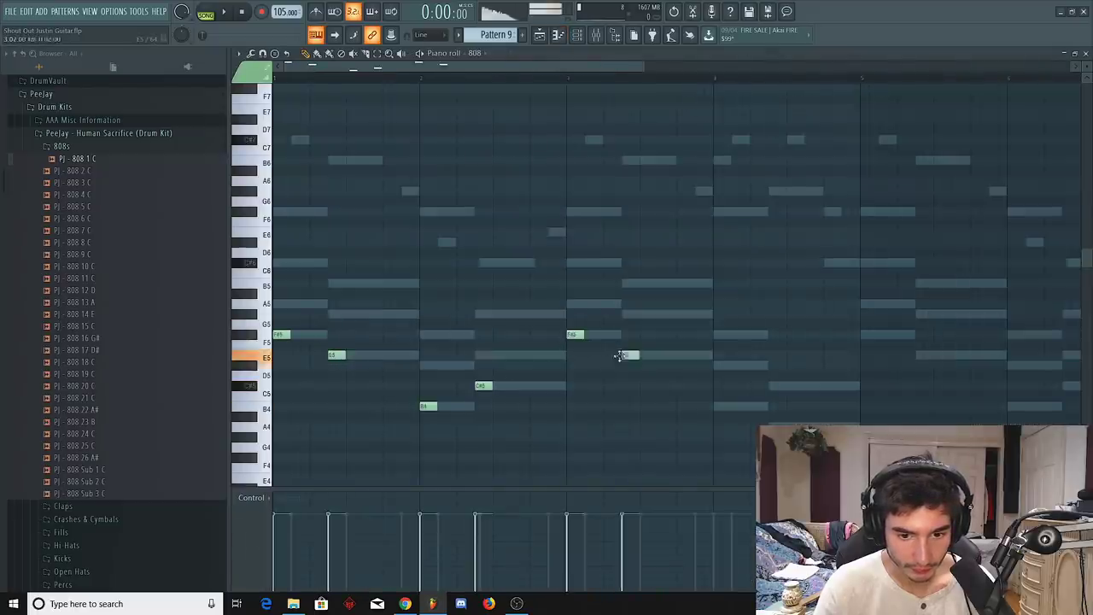
left_click(718, 406)
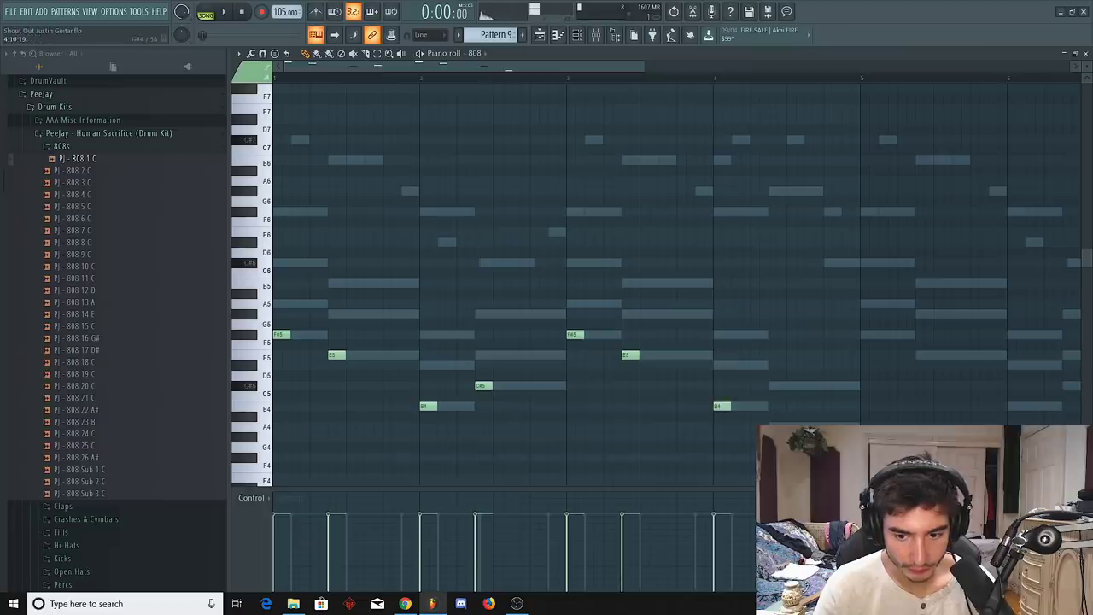
left_click(776, 334)
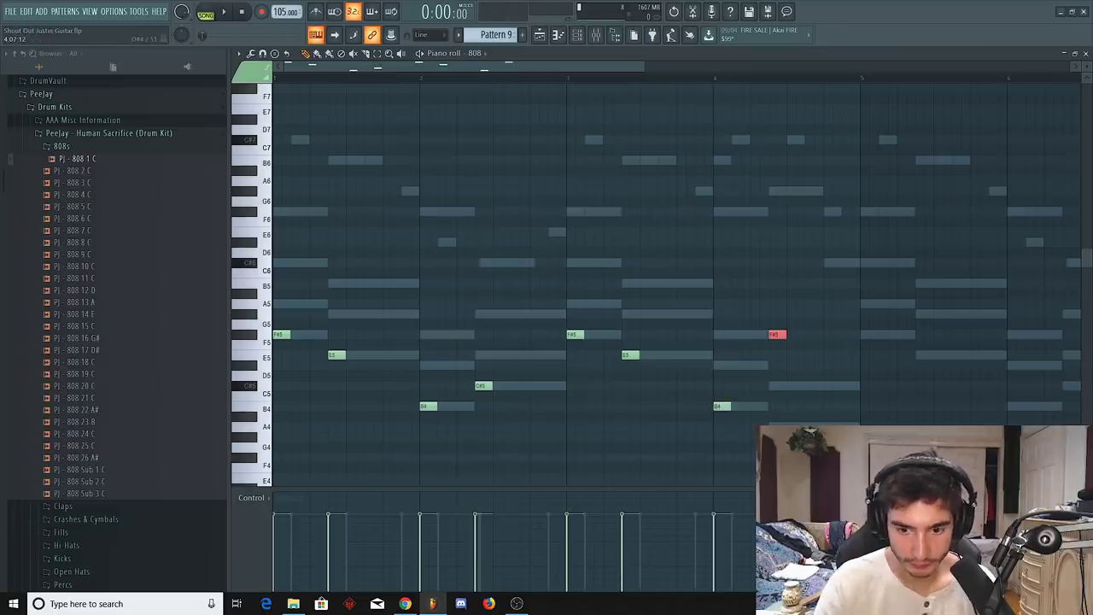
Make the bass notes legato, shorten the first E5, add a second B4 and extend the ending.
key("ctrl+l")
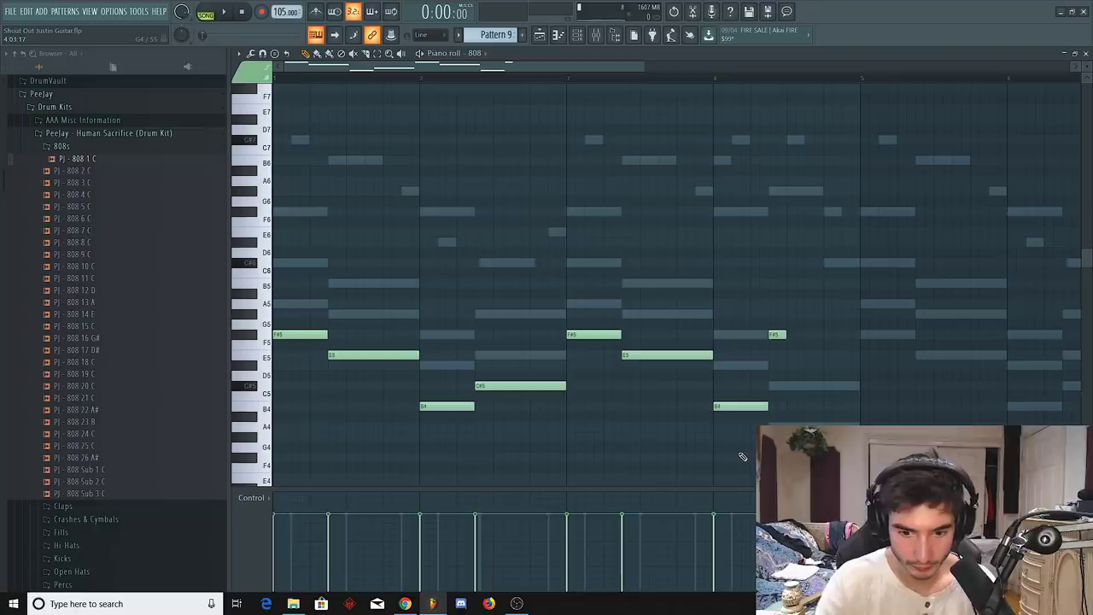
key("space")
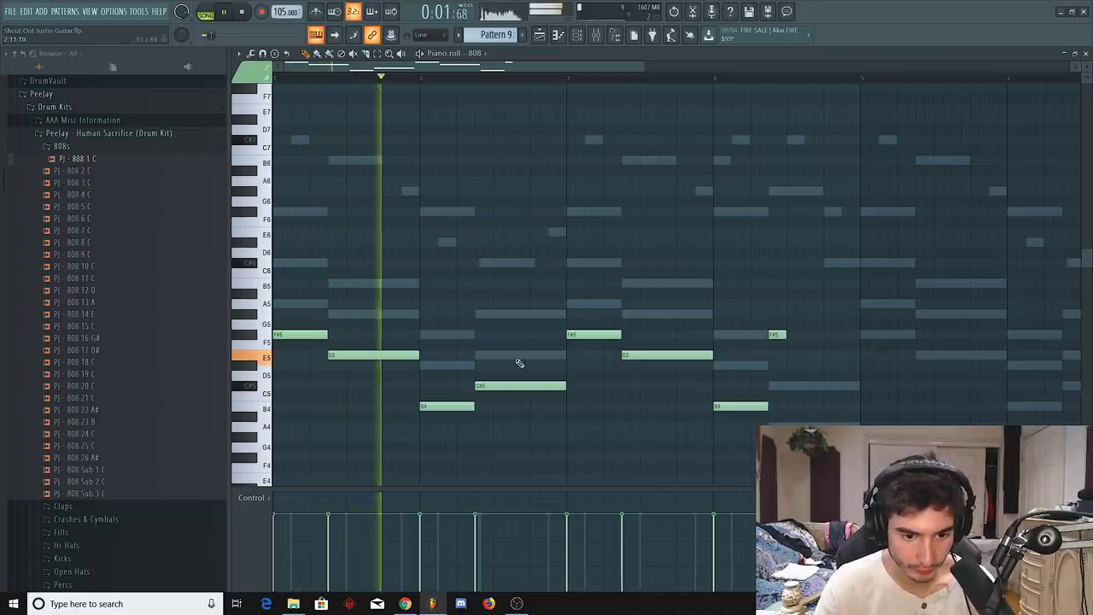
key("space")
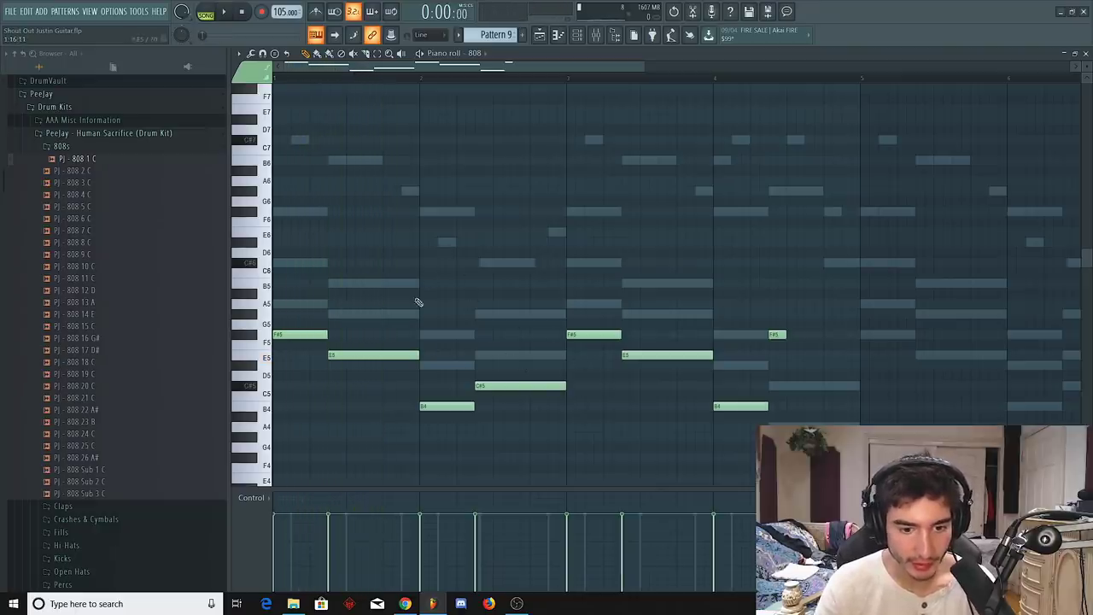
left_click_drag(417, 355, 417, 281)
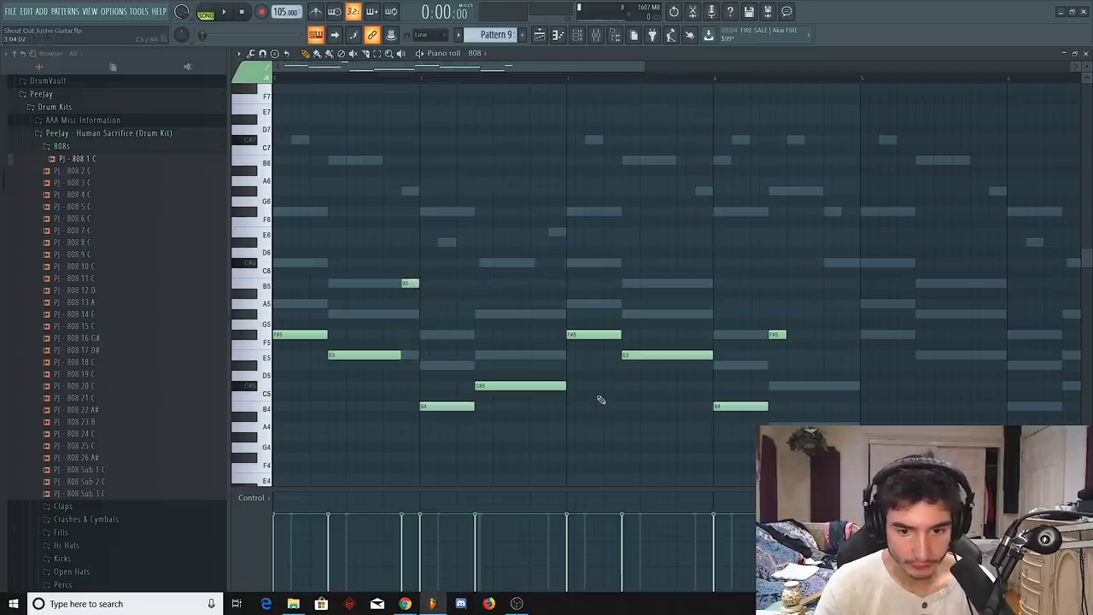
key("space")
left_click(739, 406)
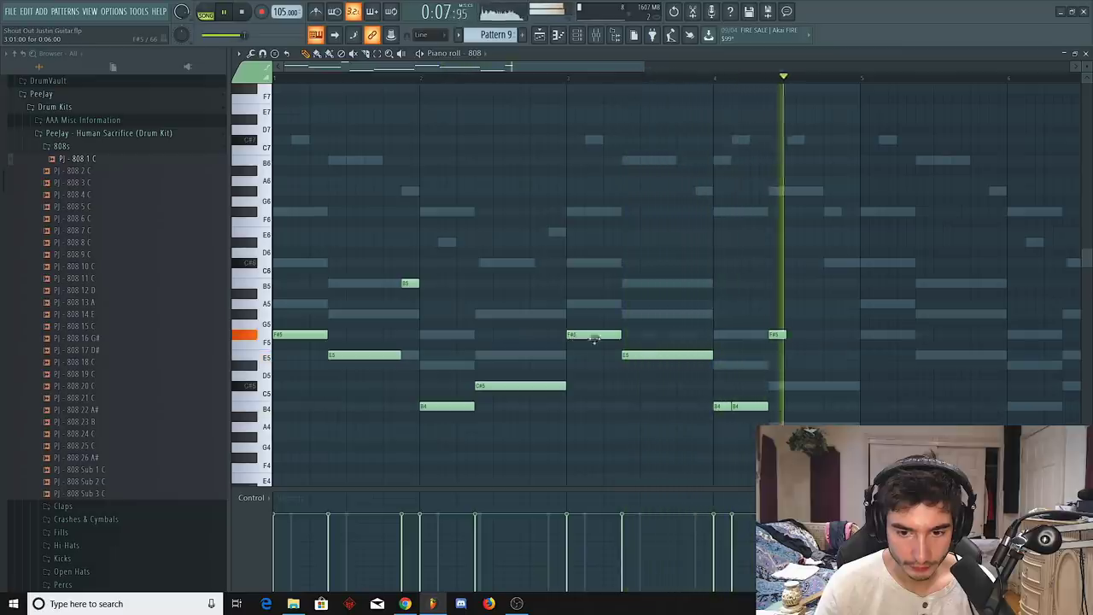
key("space")
left_click_drag(784, 340, 857, 340)
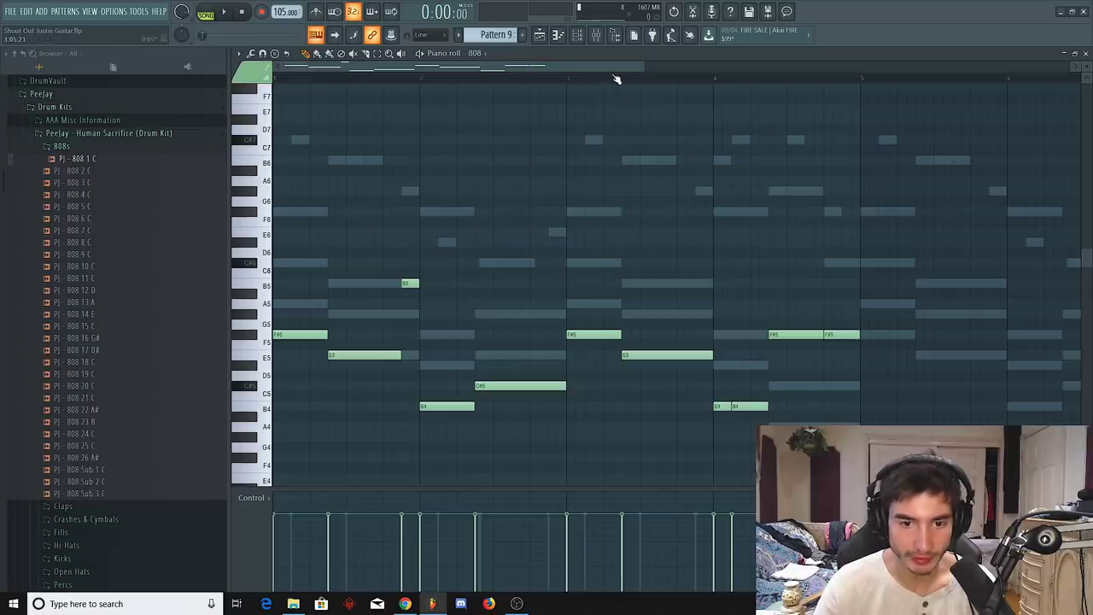
scroll(615, 79, "down", 3)
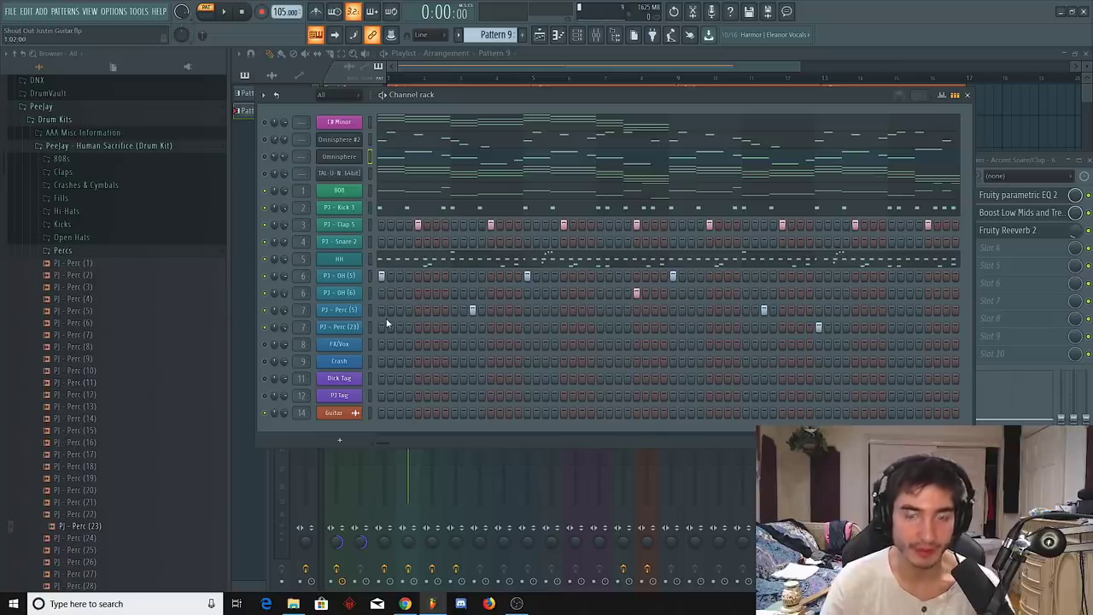
Play back the beat with the new kick, clap, hats and percussion, then stop.
left_click(224, 12)
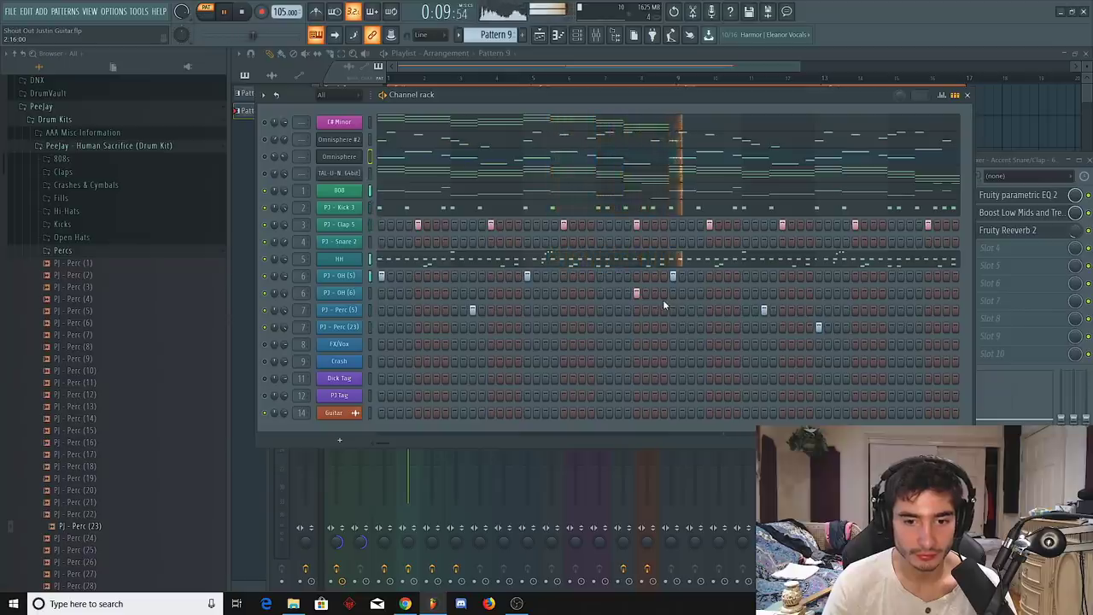
key("space")
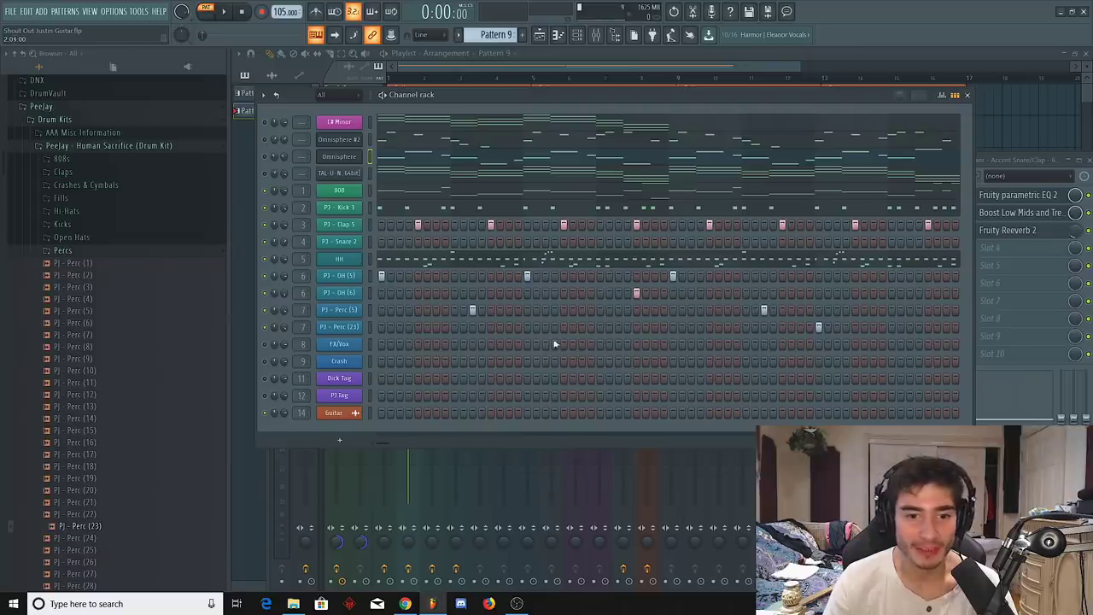